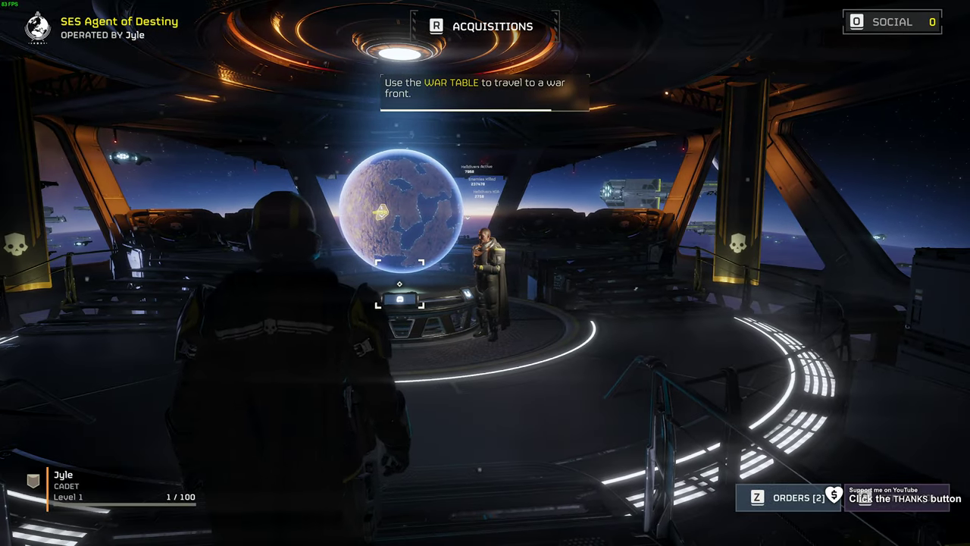
Step: Walk the Helldiver away from the war table and toward the camera on the ship
key("s")
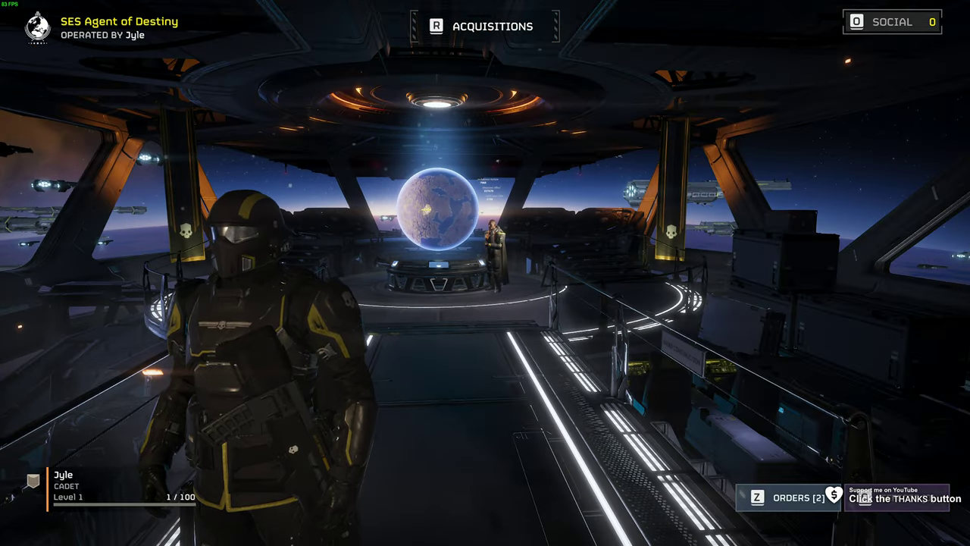
key("s")
mouse_move(485, 273)
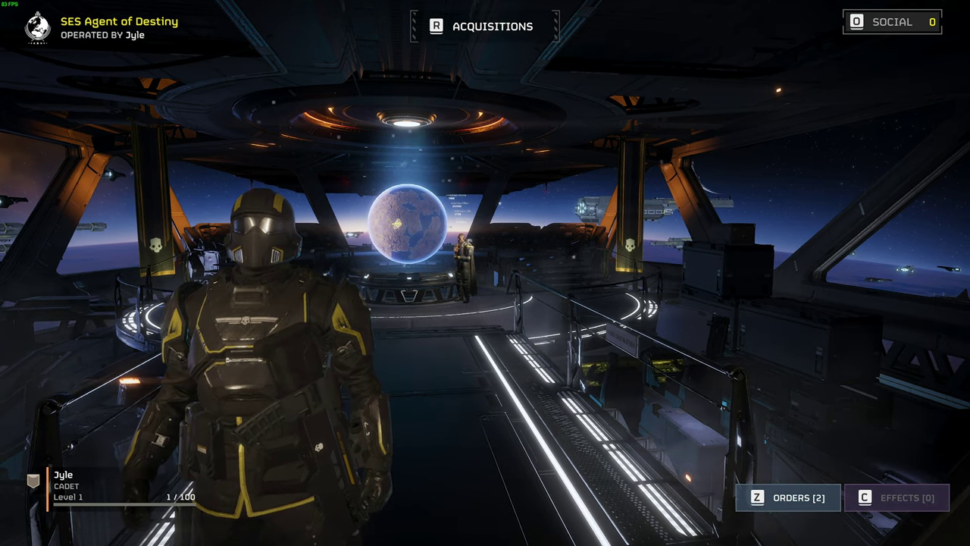
Step: Bring up the Steam overlay browser and scroll through the UNDECEMBER nProtect Delete Program announcement
key("shift+Tab")
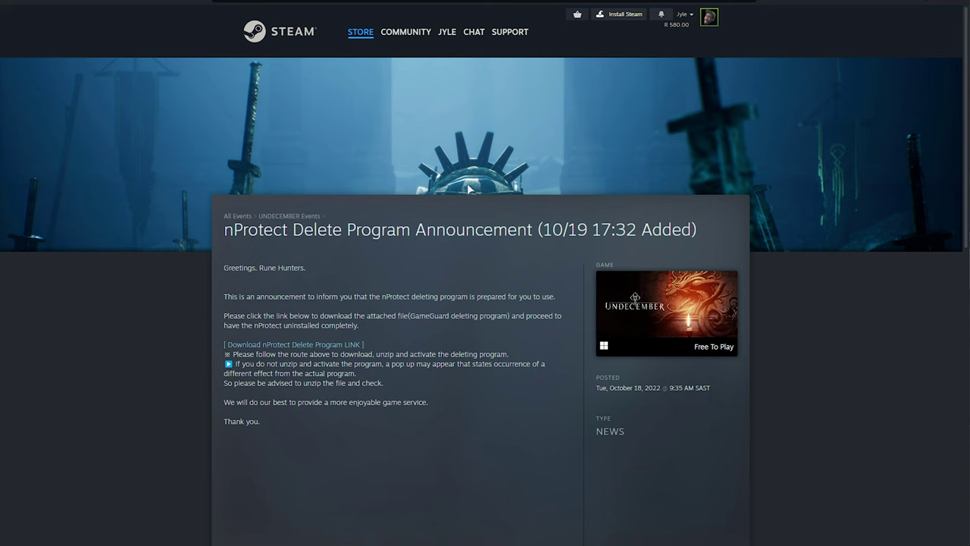
scroll(470, 188, "down", 1)
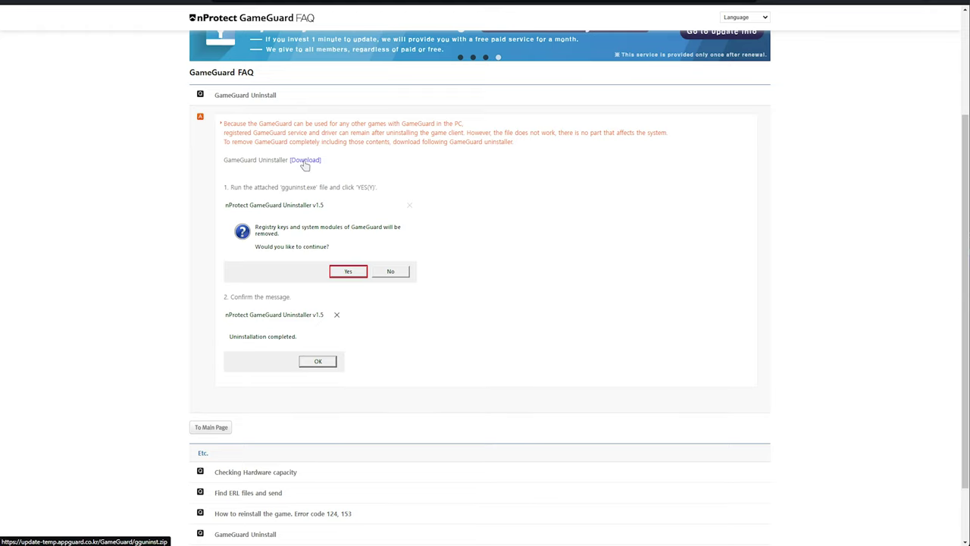
Step: Scroll the nProtect GameGuard FAQ to the GameGuard Uninstaller Download link and its two steps
scroll(305, 165, "up", 2)
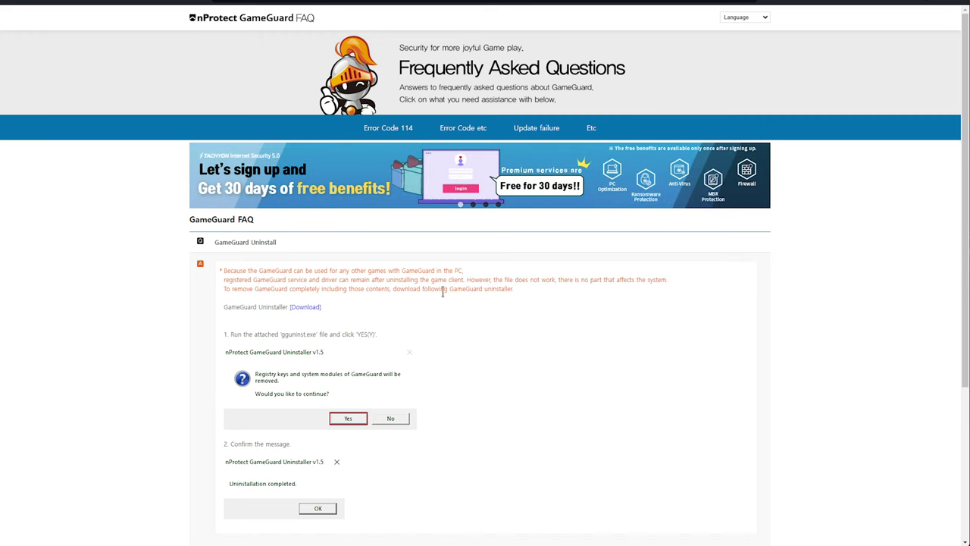
scroll(455, 333, "down", 1)
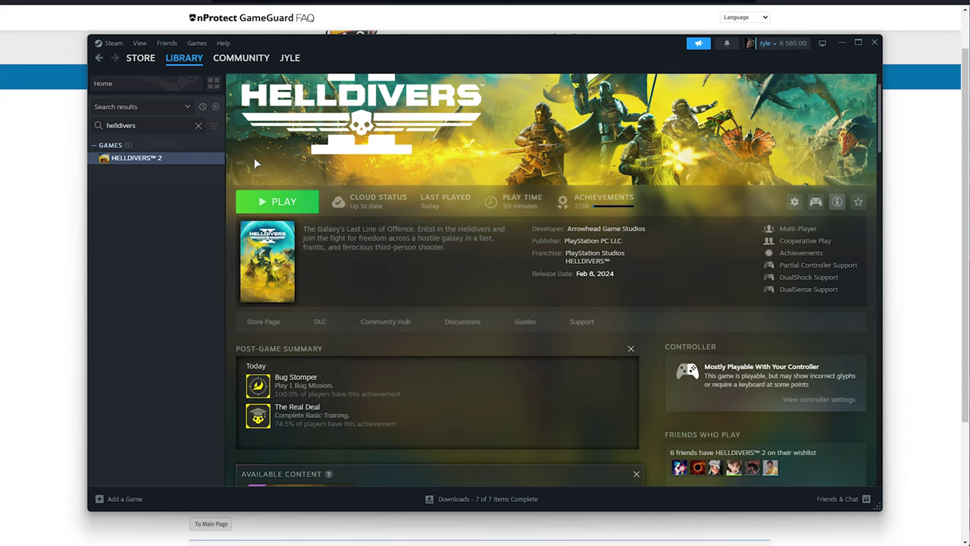
Step: Open the Helldivers 2 installed files via Manage > Browse local files
right_click(213, 159)
mouse_move(234, 238)
left_click(322, 258)
Step: Search the game folder for gguninst and open the result's file location
left_click(713, 122)
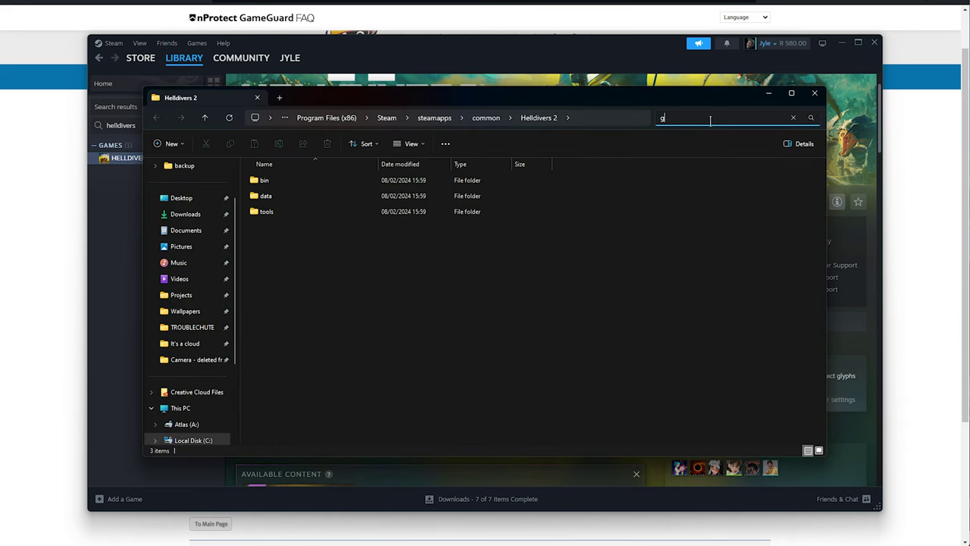
type("gguninst")
left_click(380, 182)
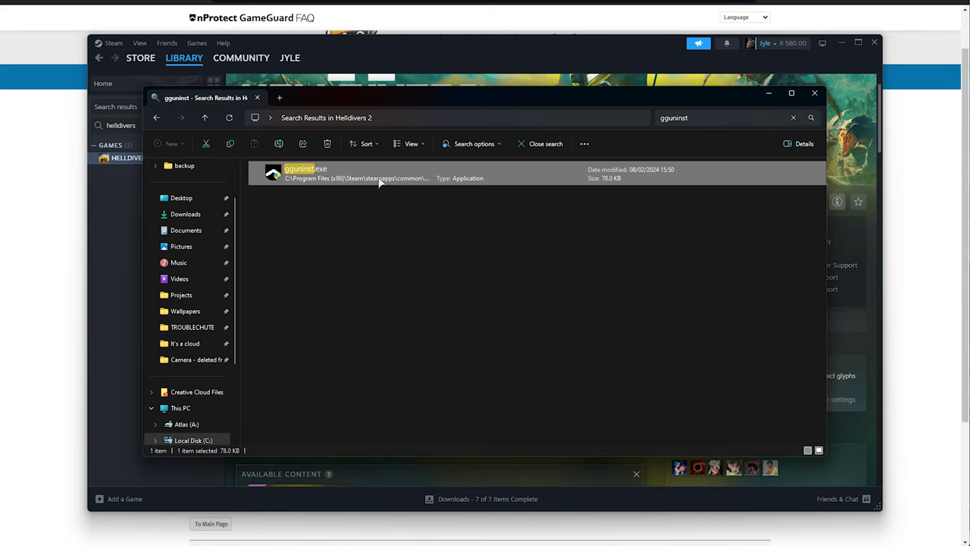
right_click(419, 176)
left_click(455, 220)
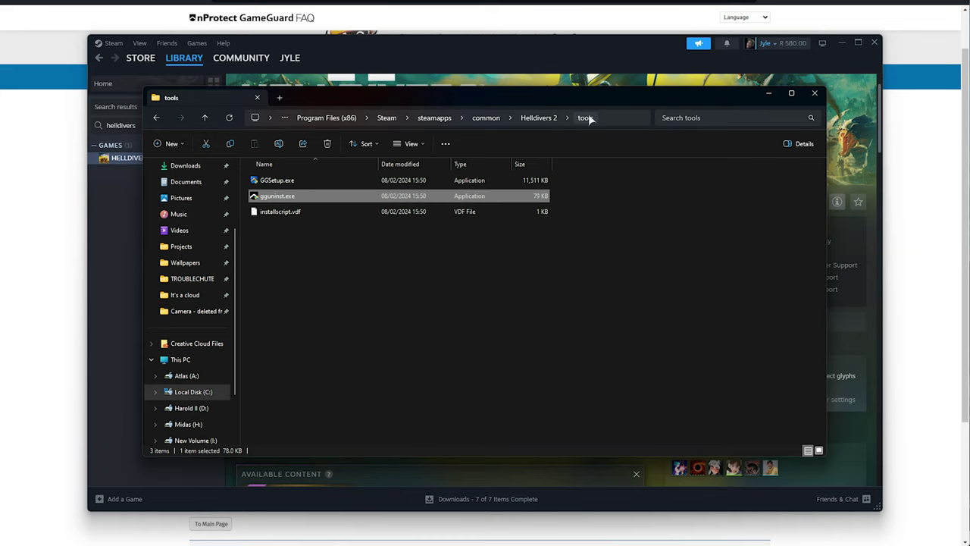
Step: Select and deselect GGSetup.exe in the tools folder, then open a second Explorer window
left_click(393, 181)
left_click(394, 180, "ctrl")
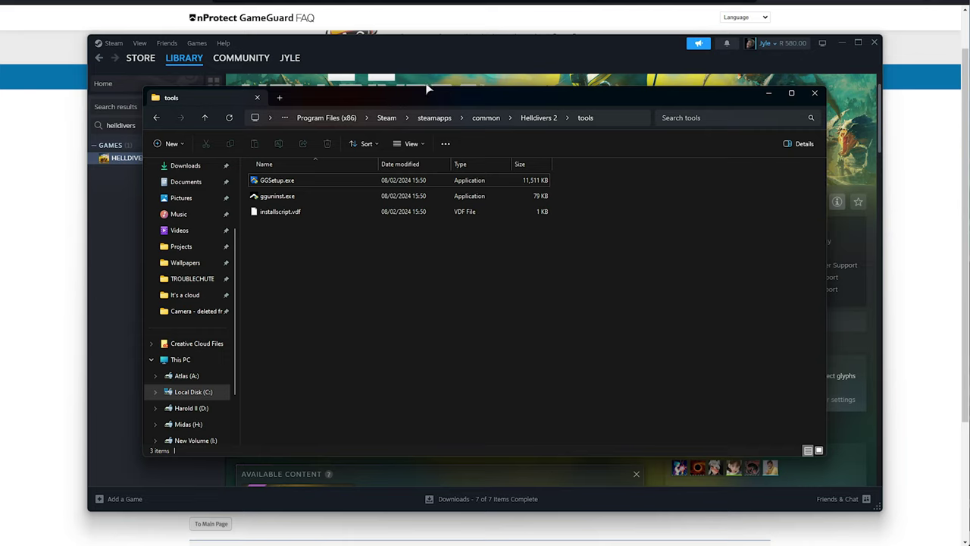
left_click(535, 115)
key("alt+Left")
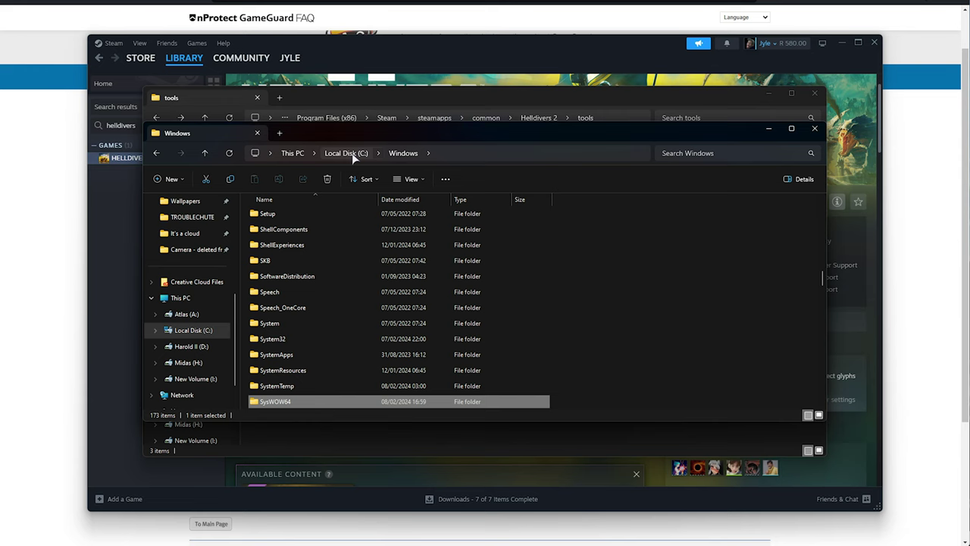
Step: Open C:\Windows\System32 and type gamemode to jump to matching files
scroll(351, 385, "down", 2)
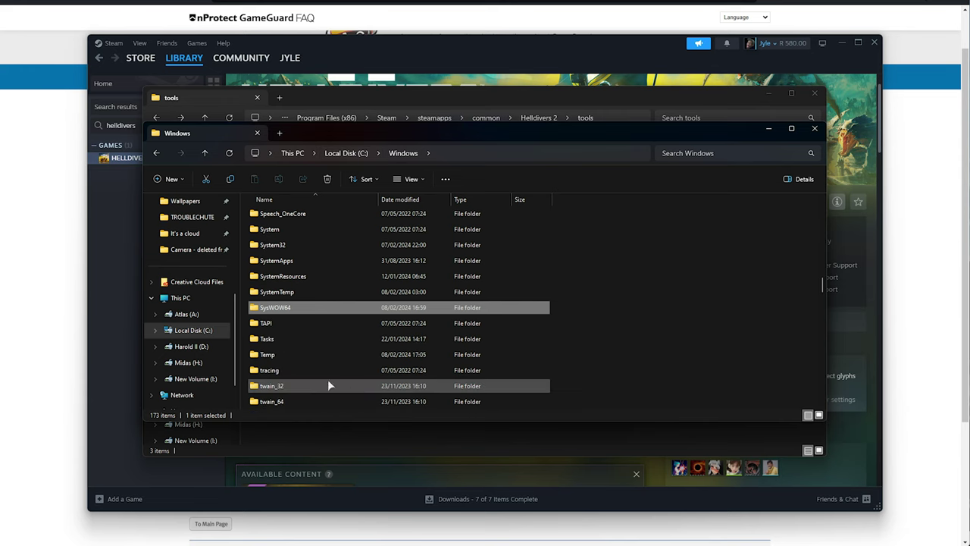
scroll(322, 260, "up", 1)
double_click(326, 292)
type("gamemode")
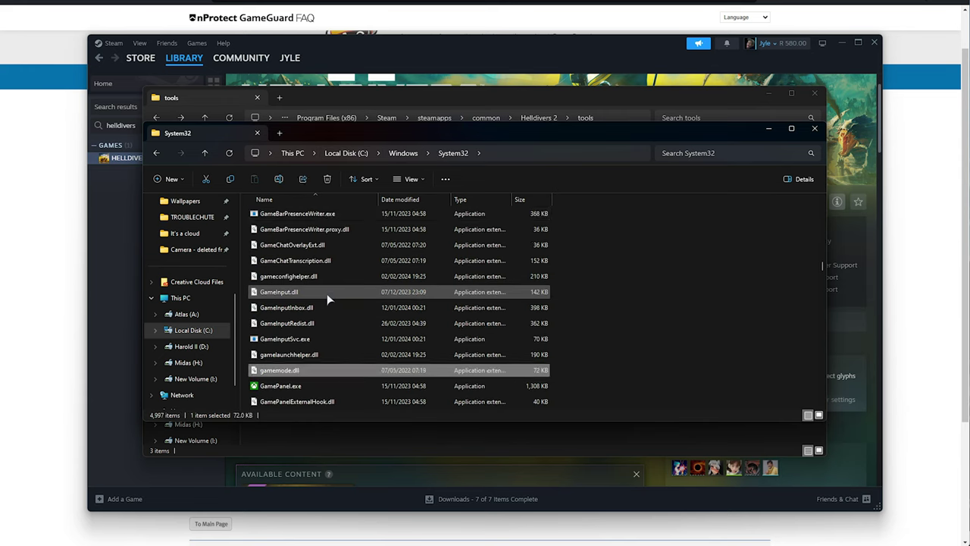
scroll(327, 299, "down", 1)
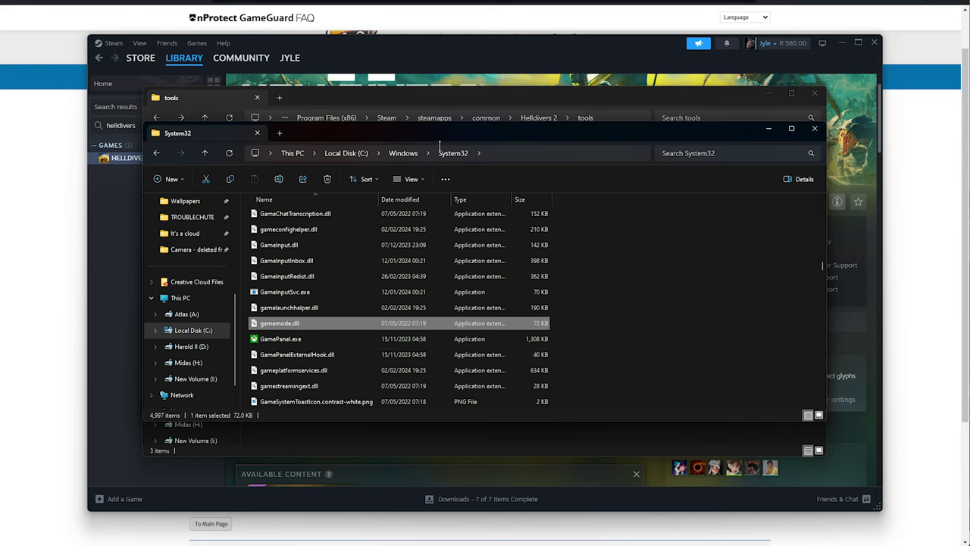
Step: Open Windows\SysWOW64, type gamemon to locate GameMon.des, then return to the tools window
left_click(404, 153)
scroll(396, 310, "down", 2)
double_click(326, 368)
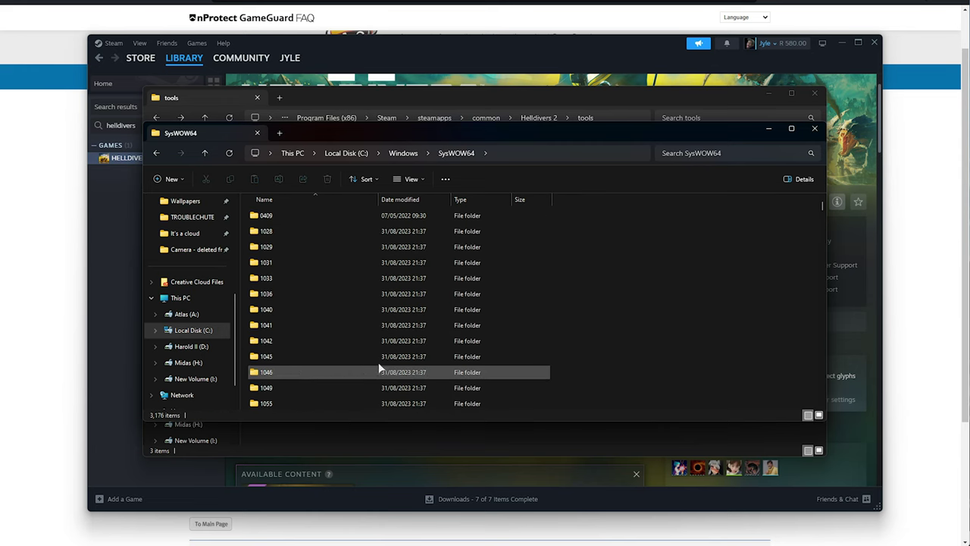
type("gamemon")
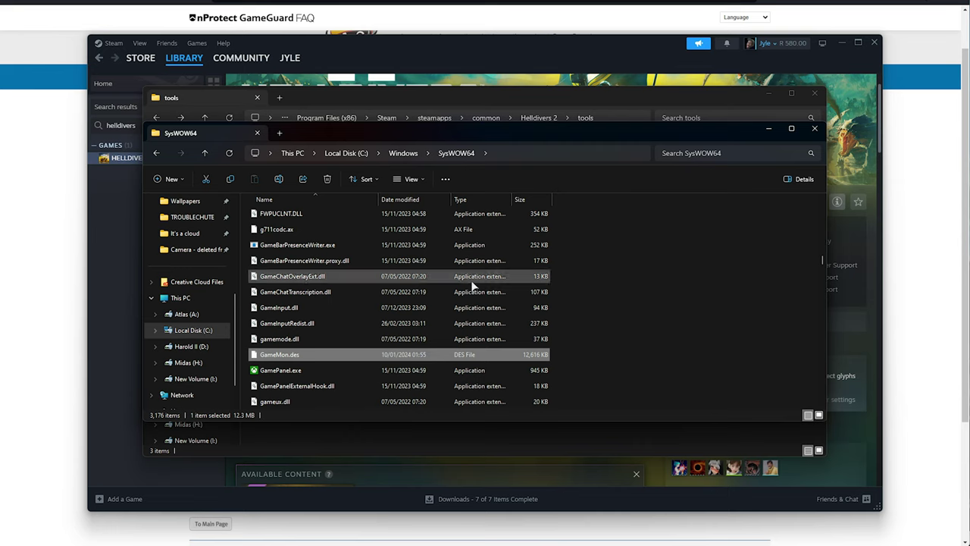
left_click(500, 94)
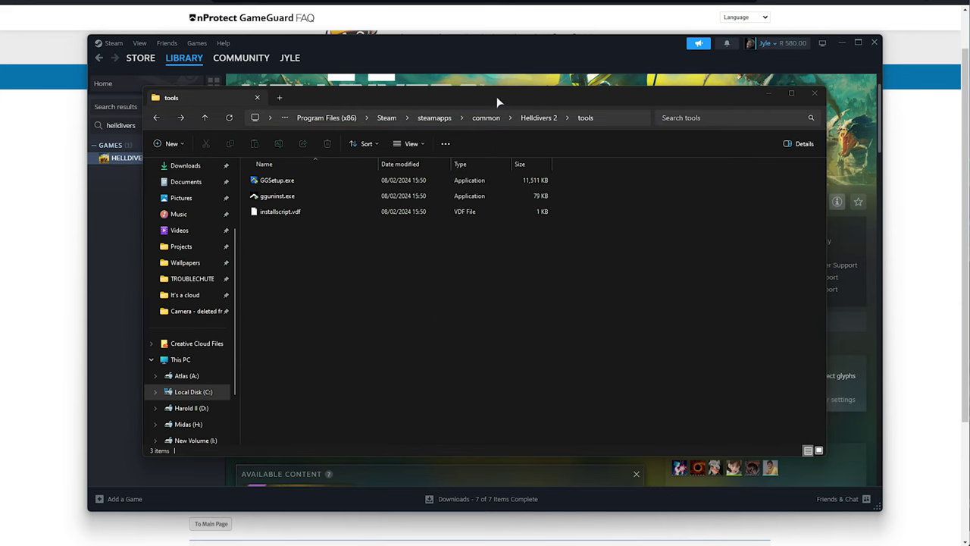
Step: Close the tools folder window and uninstall Helldivers 2 from this device
key("alt+F4")
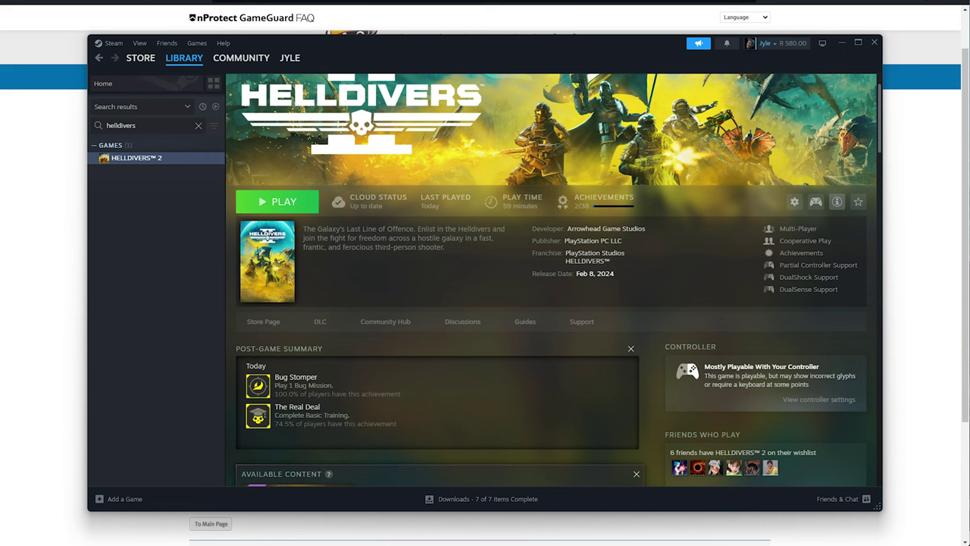
scroll(523, 135, "up", 1)
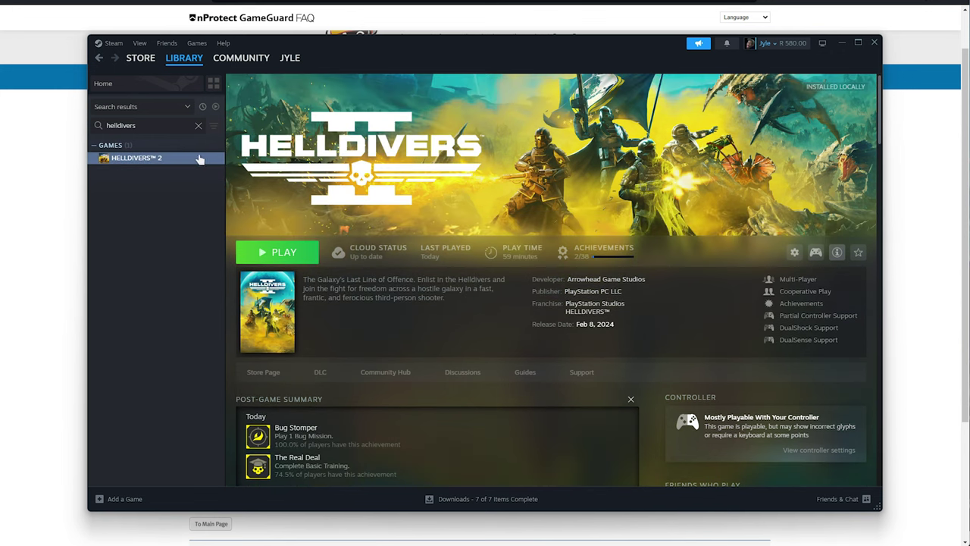
right_click(198, 157)
mouse_move(234, 241)
left_click(295, 287)
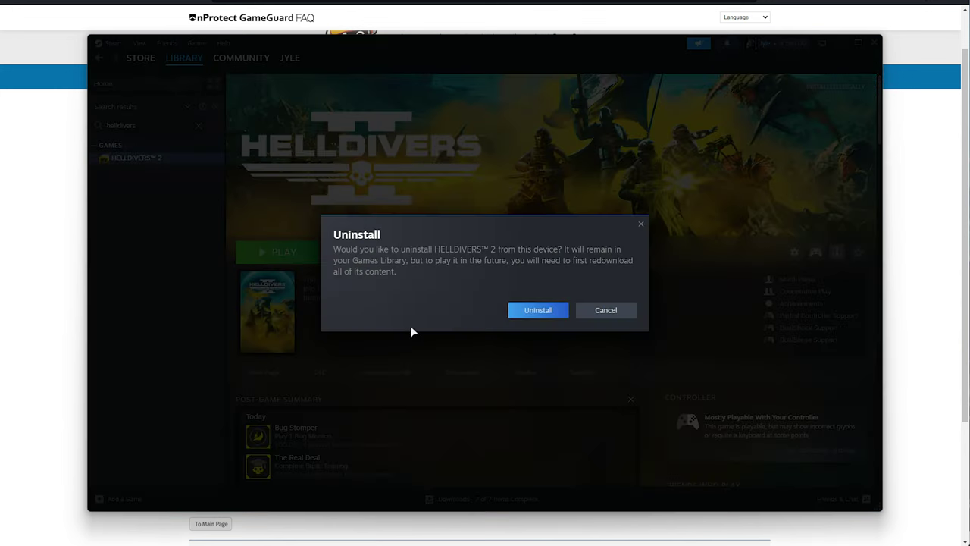
left_click(530, 310)
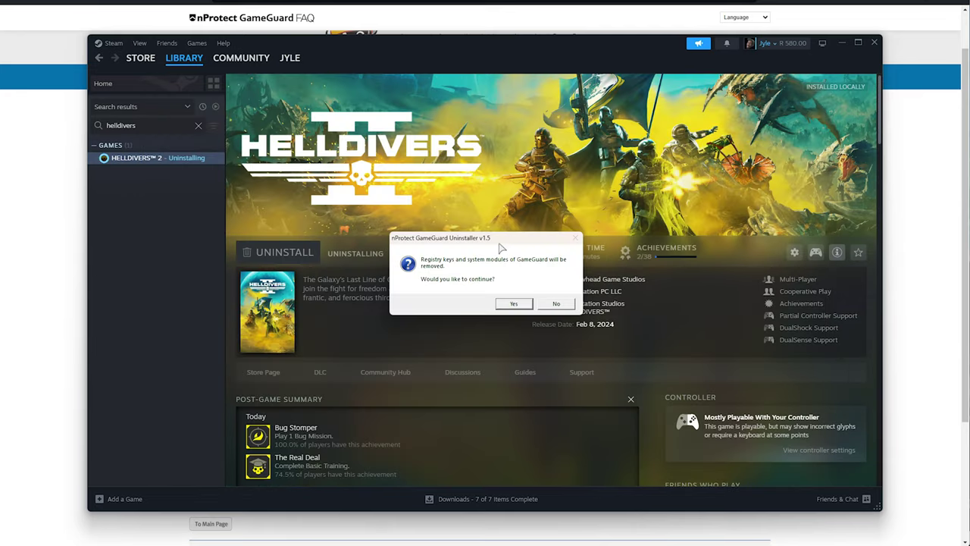
Step: Approve the nProtect GameGuard uninstaller, acknowledge its completion, and hide the Steam window
left_click(513, 304)
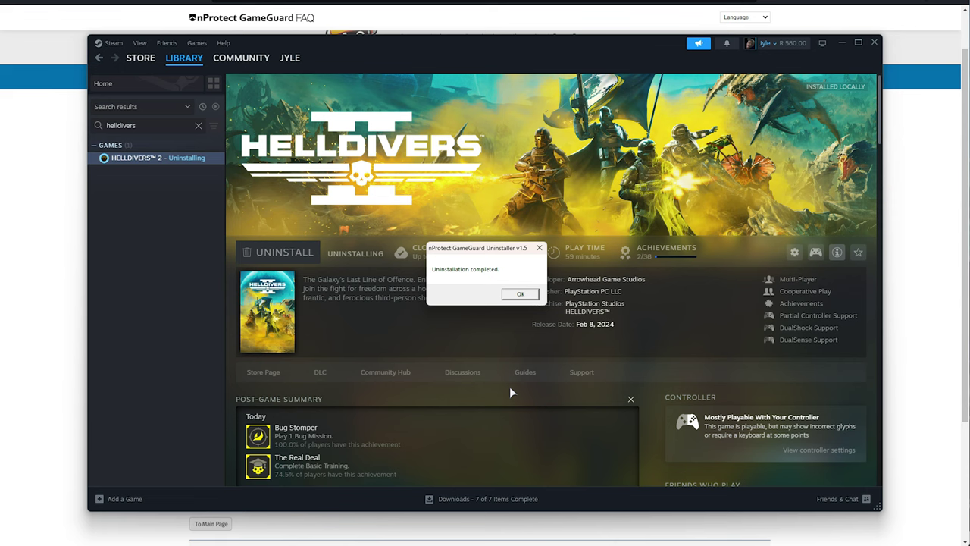
left_click(516, 296)
left_click(942, 241)
scroll(635, 266, "down", 2)
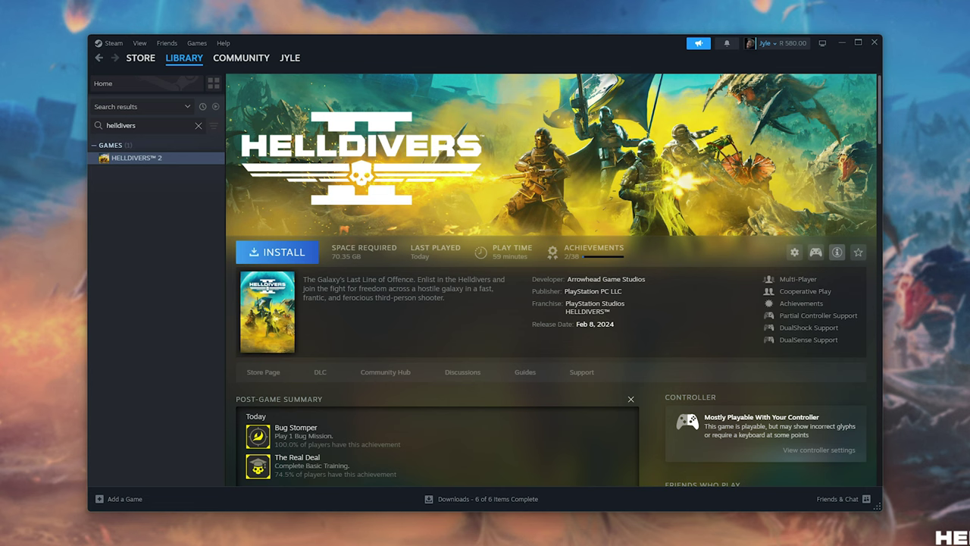
Step: Check the leftover Helldivers 2 tools folder is empty, then return to the Helldivers 2 folder
key("alt+Tab")
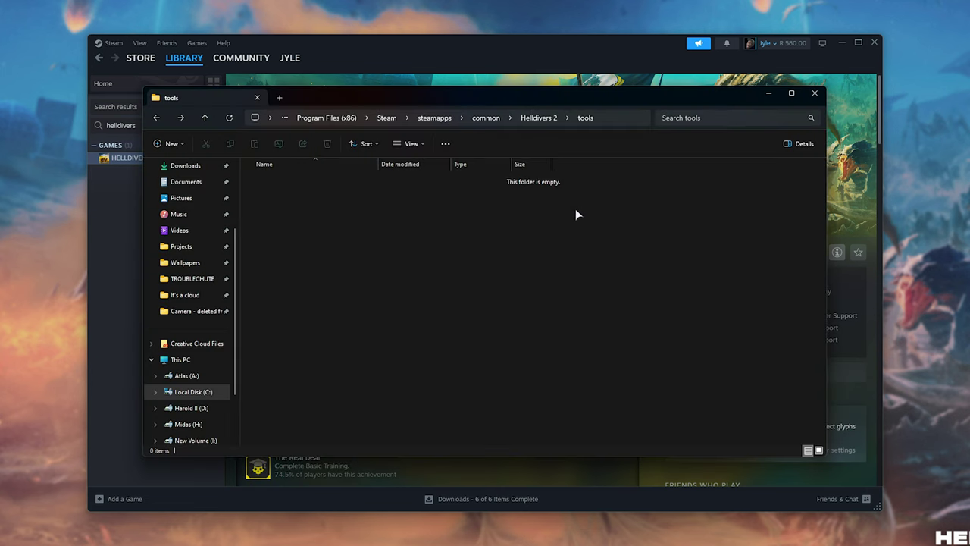
left_click(537, 117)
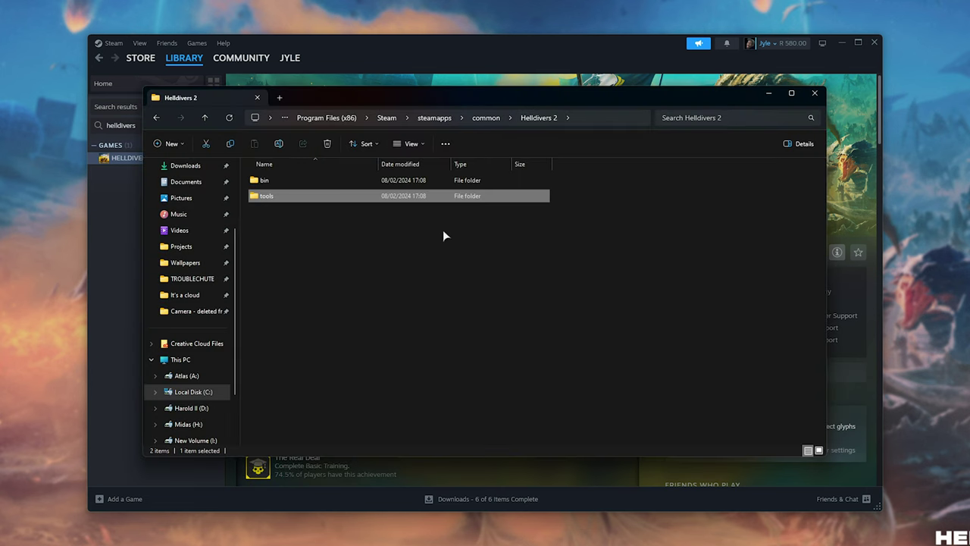
double_click(498, 199)
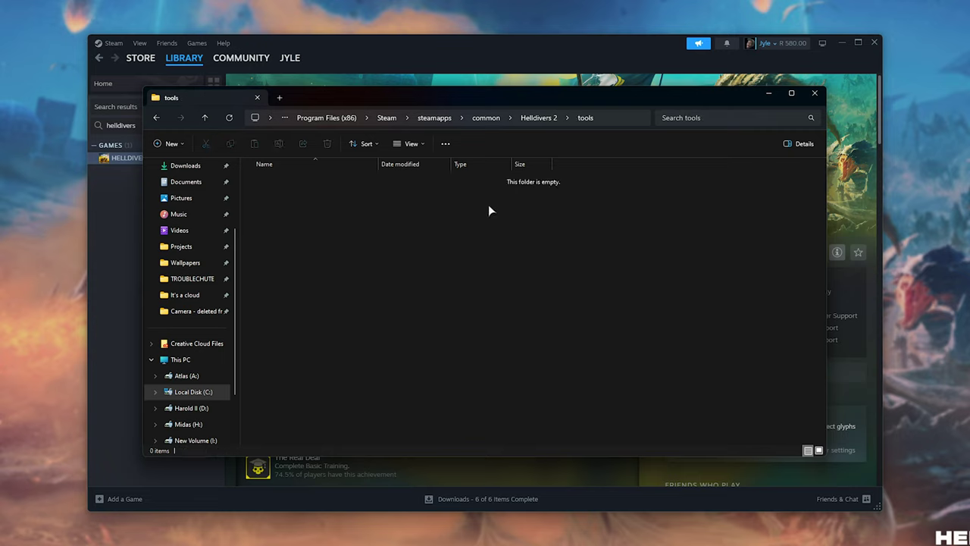
left_click_drag(622, 354, 371, 120)
left_click(539, 118)
Step: Review the 28 files in bin\GameGuard, selecting GameMon.des
double_click(376, 182)
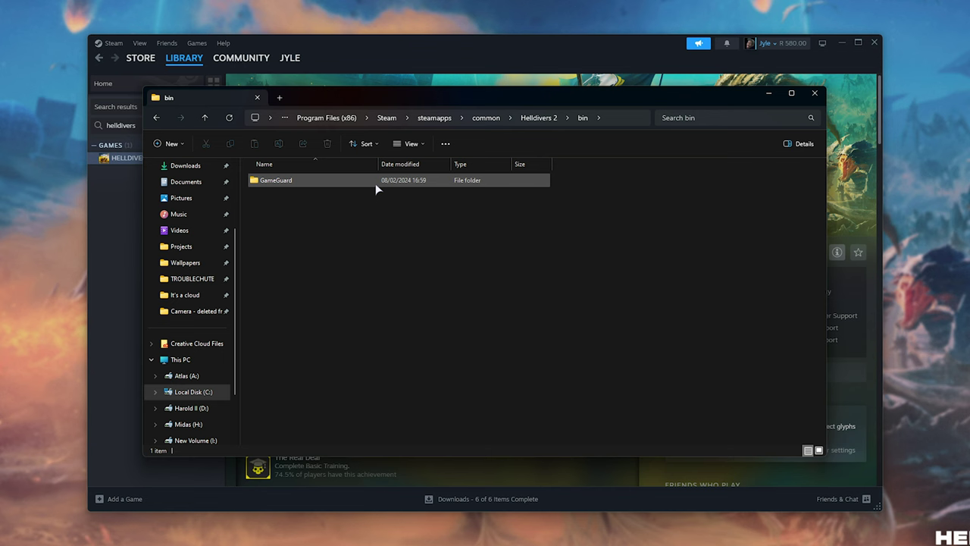
double_click(375, 182)
scroll(593, 264, "down", 1)
scroll(592, 265, "down", 3)
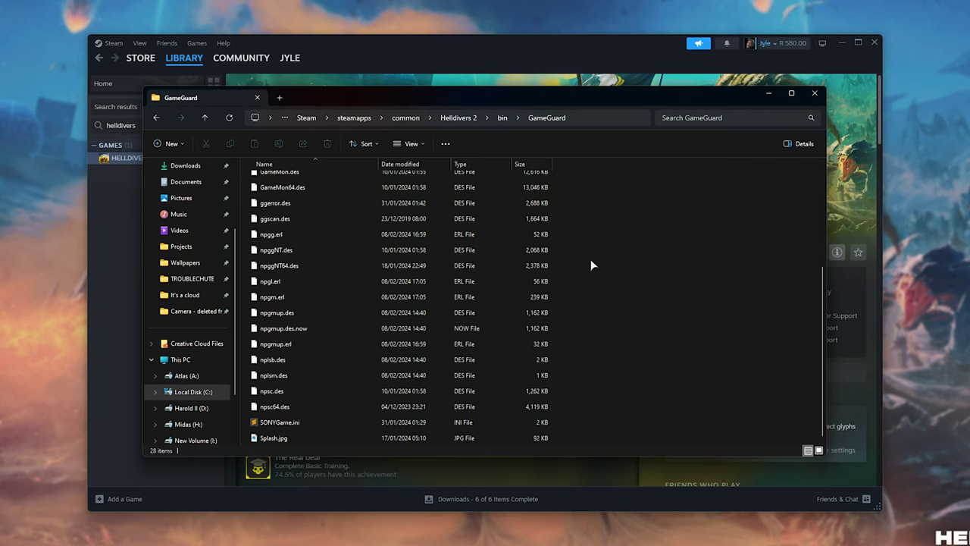
scroll(593, 265, "up", 1)
left_click(390, 213)
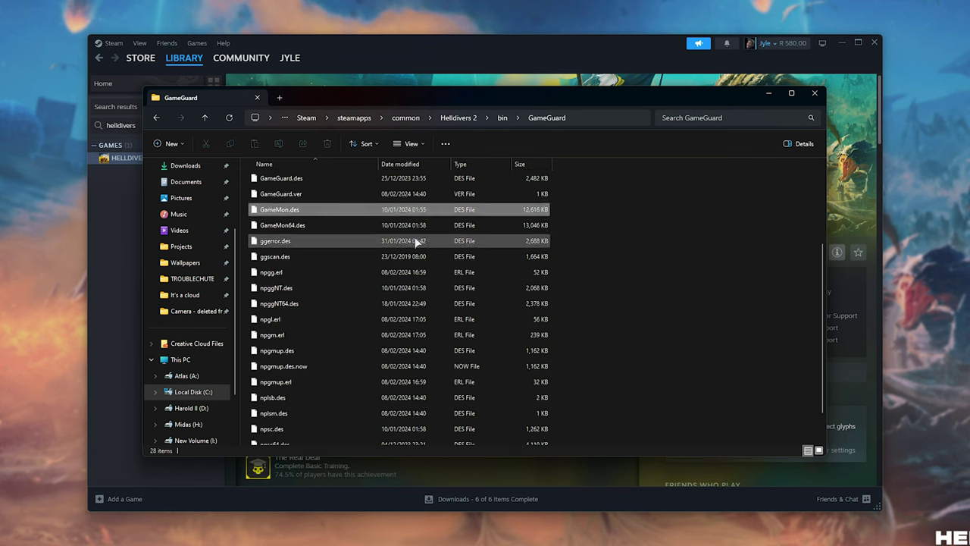
scroll(590, 221, "up", 1)
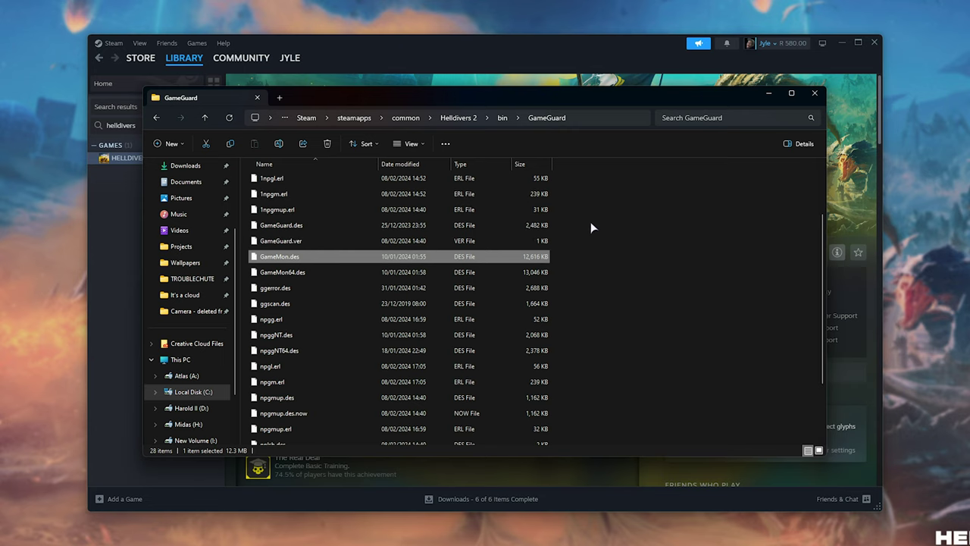
scroll(591, 221, "down", 2)
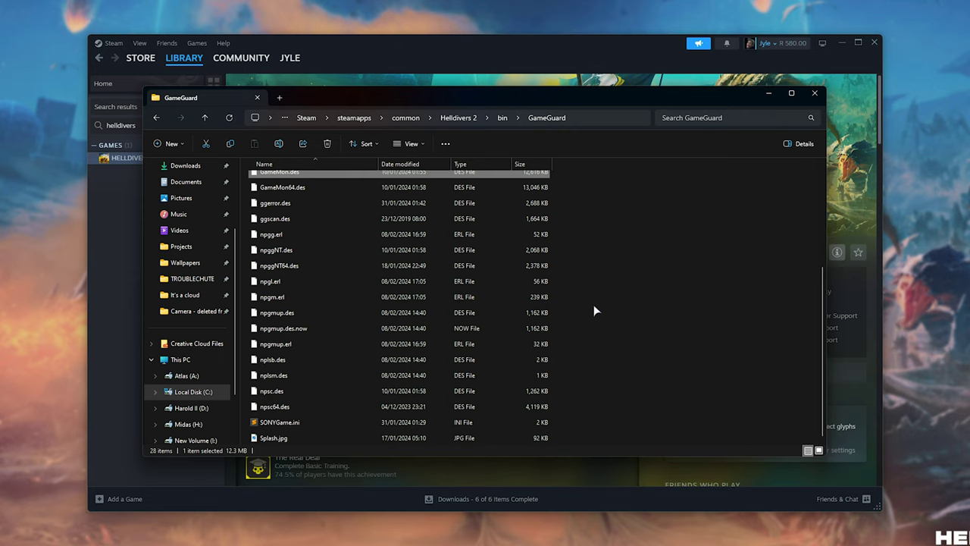
scroll(598, 280, "up", 3)
Step: Delete the bin folder, cancelling Folder In Use warnings for tools and the whole Helldivers 2 folder
left_click(469, 118)
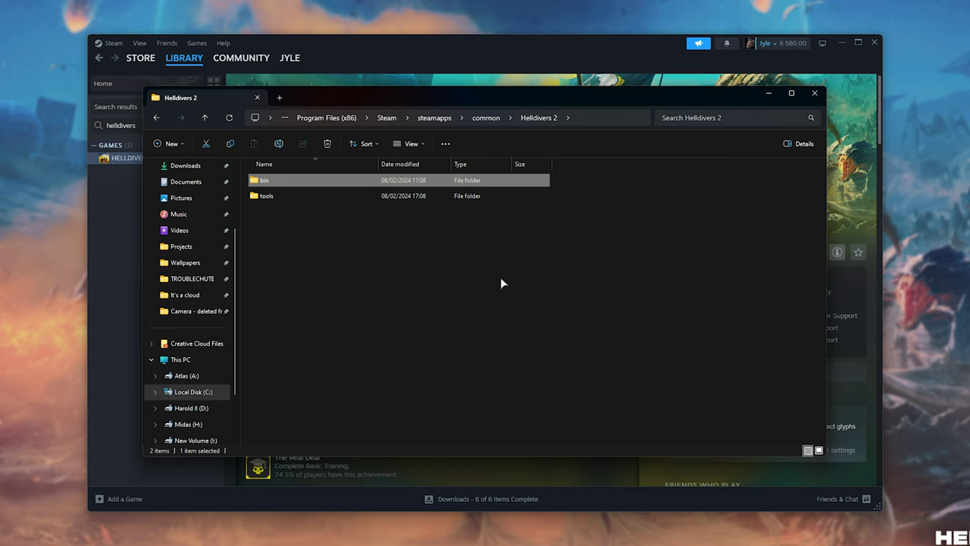
key("Delete")
key("Delete")
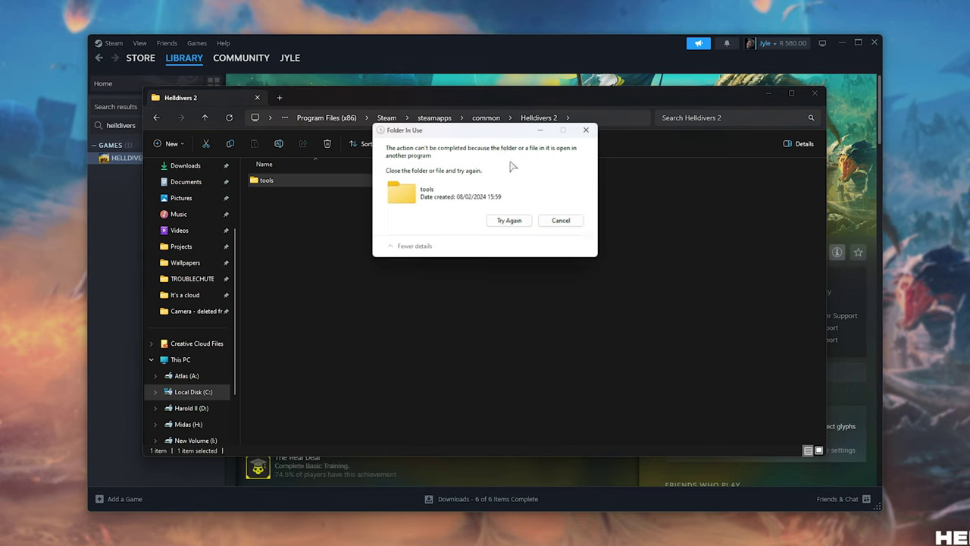
left_click(560, 220)
key("alt+Up")
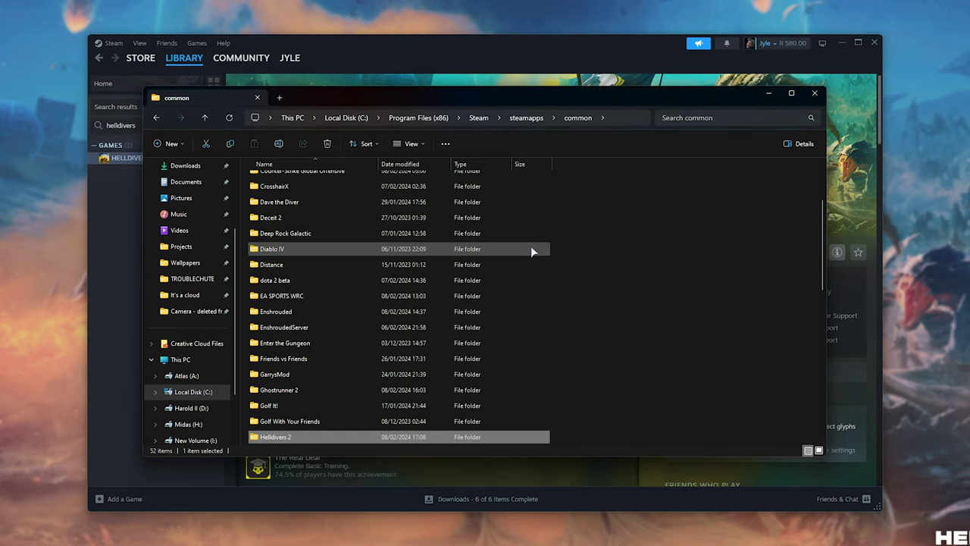
key("Delete")
left_click(561, 220)
Step: Reopen the Helldivers 2 tools folder and retry deleting it
double_click(352, 436)
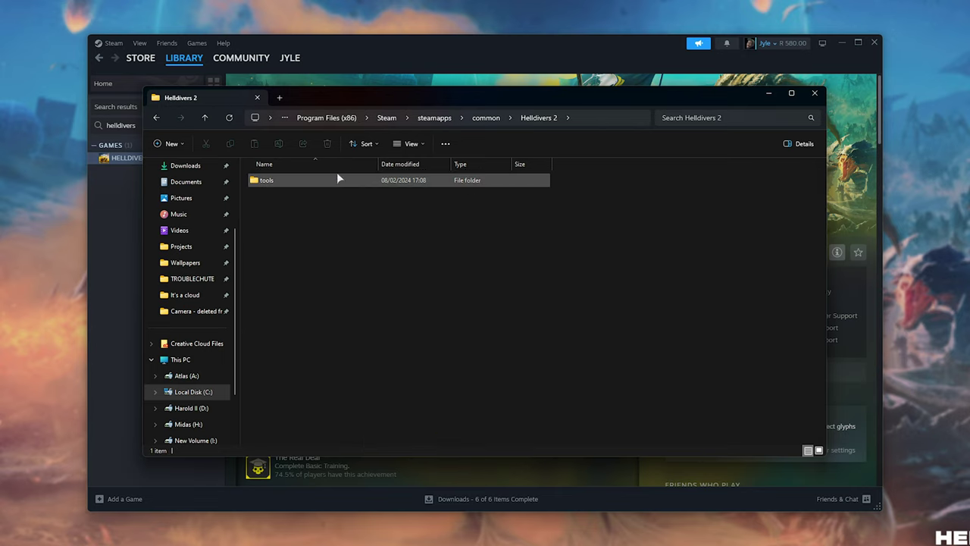
double_click(338, 180)
key("alt+Up")
key("Delete")
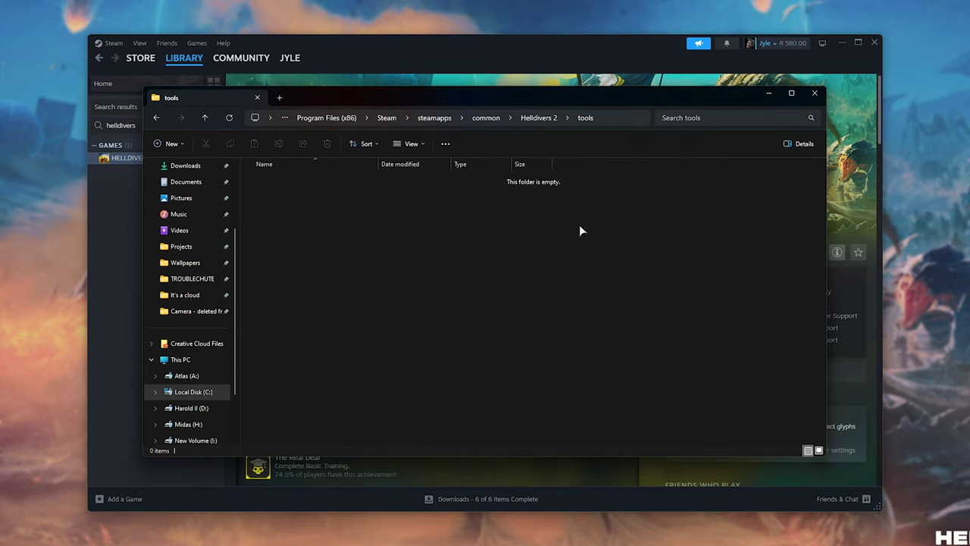
Step: In SysWOW64, type game to find and select gamemode.dll
left_click_drag(474, 171, 679, 288)
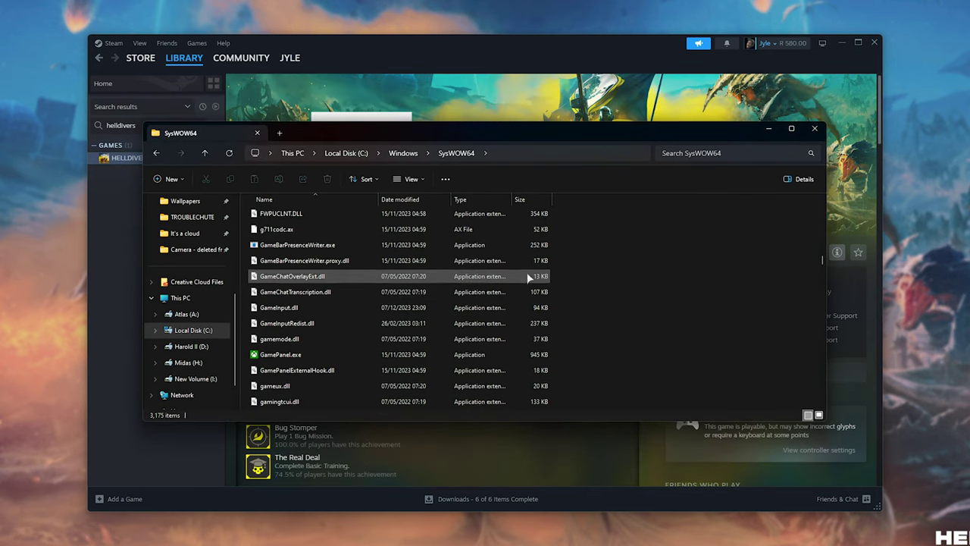
type("game")
left_click(518, 303)
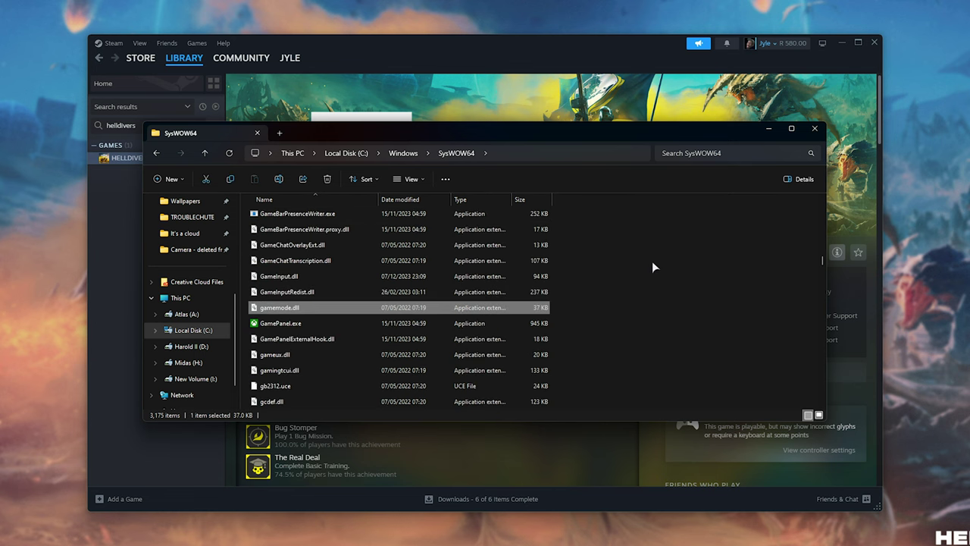
Step: Minimize Explorer, switch to Everything, and select the 12,616 KB GameMon.des Recycle Bin path
left_click(768, 130)
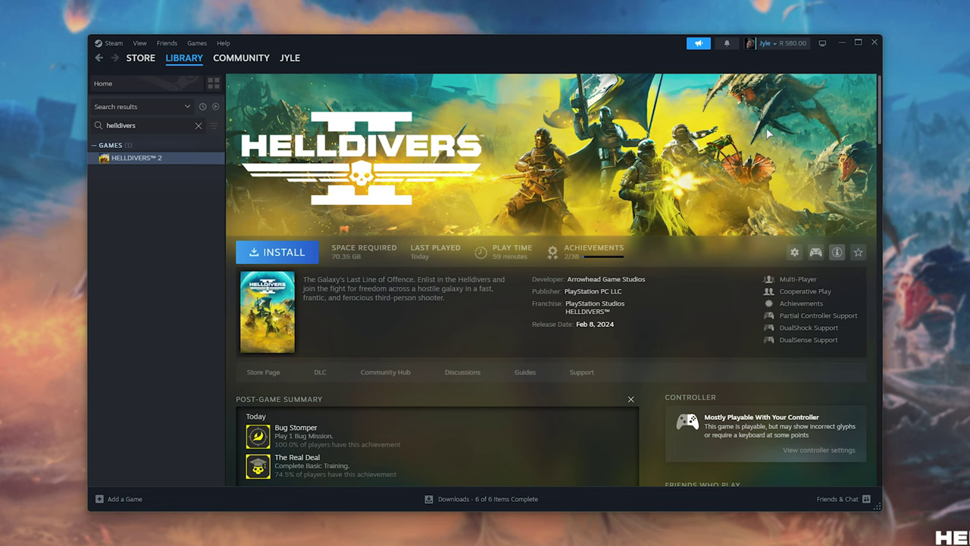
key("alt+Tab")
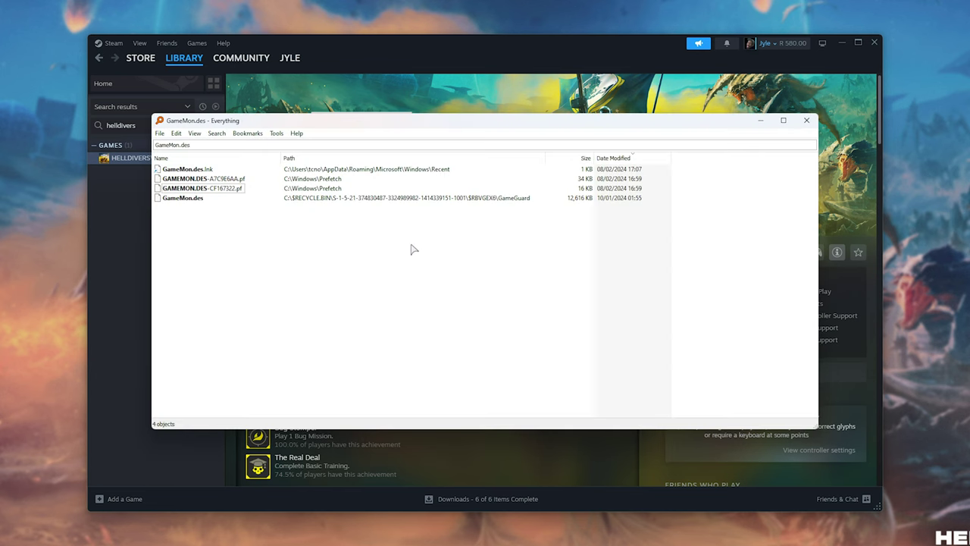
left_click(183, 199)
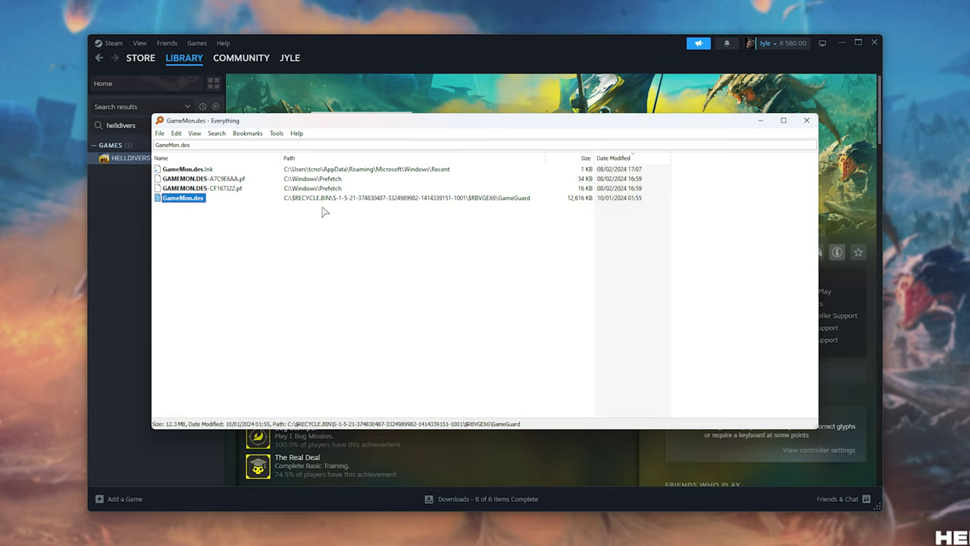
left_click_drag(282, 199, 541, 199)
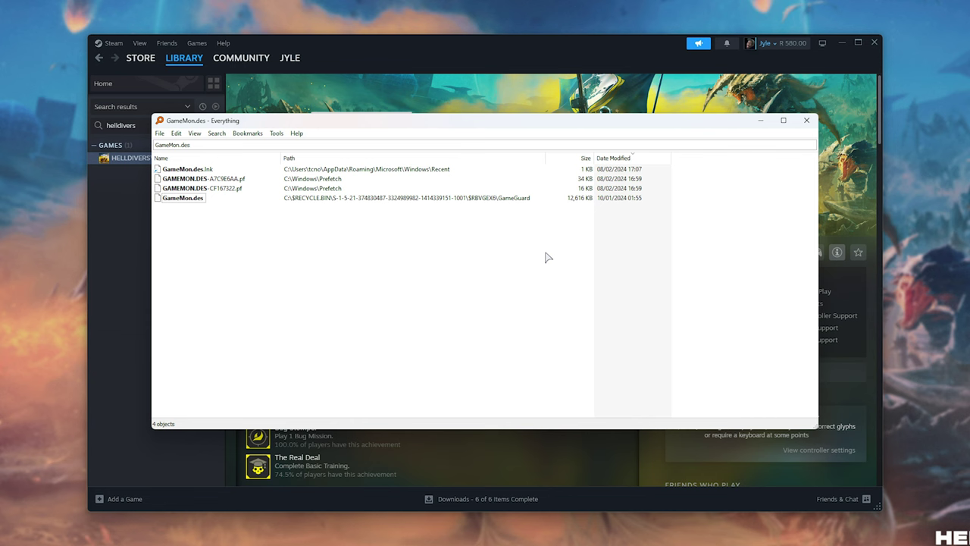
Step: Close Everything, minimize Steam, and close the empty tools folder window
left_click(804, 122)
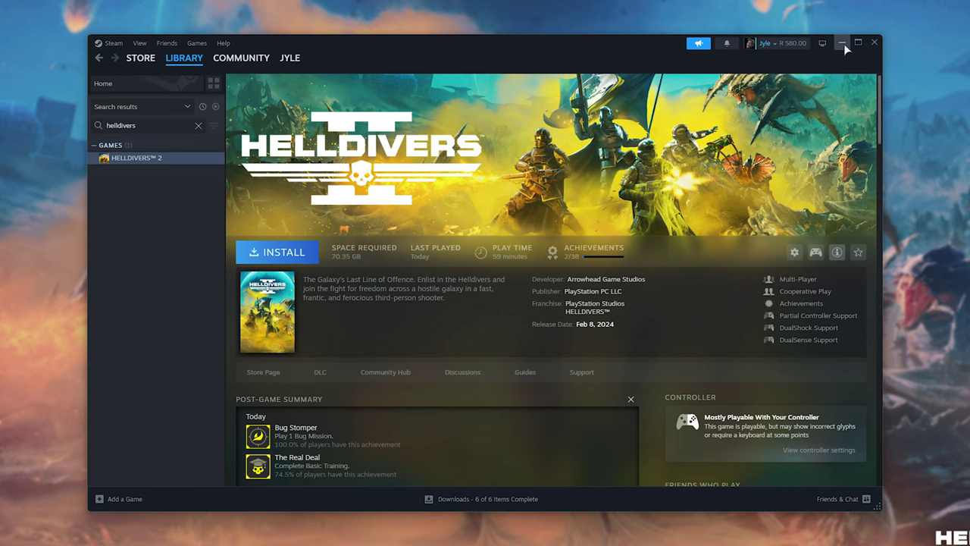
left_click(842, 43)
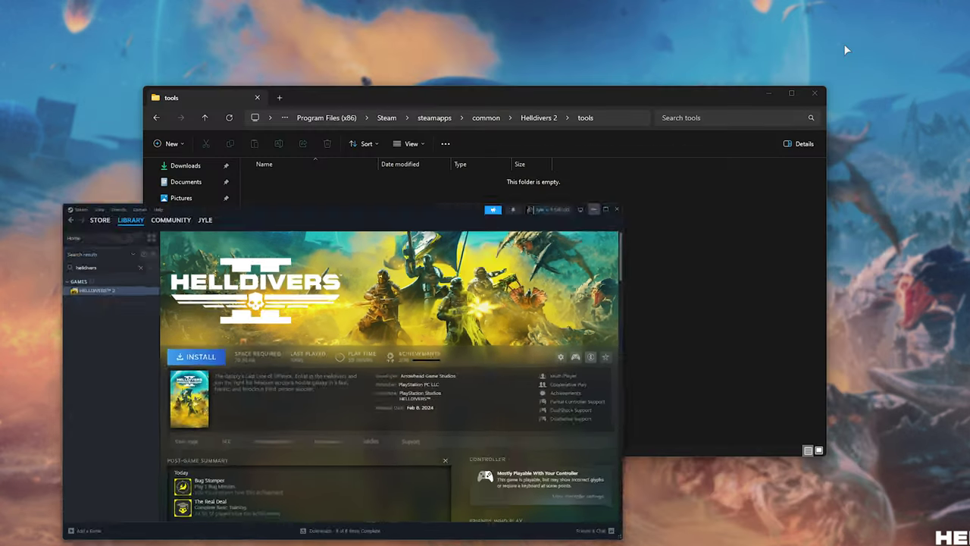
left_click(768, 94)
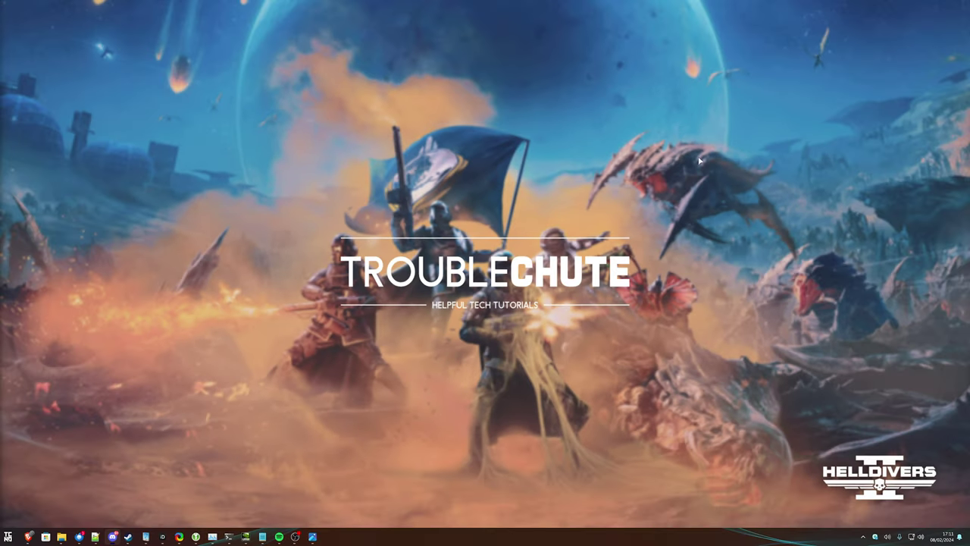